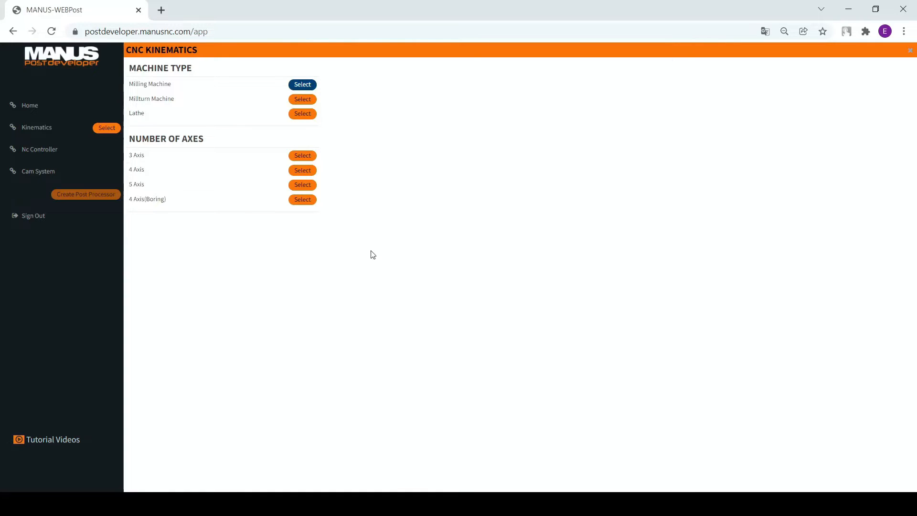
Configure a 4-axis milling machine with a horizontal spindle and rotary table, and turn its B axis to about 105° in the preview.
{"action": "left_click", "coordinate": [313, 173]}
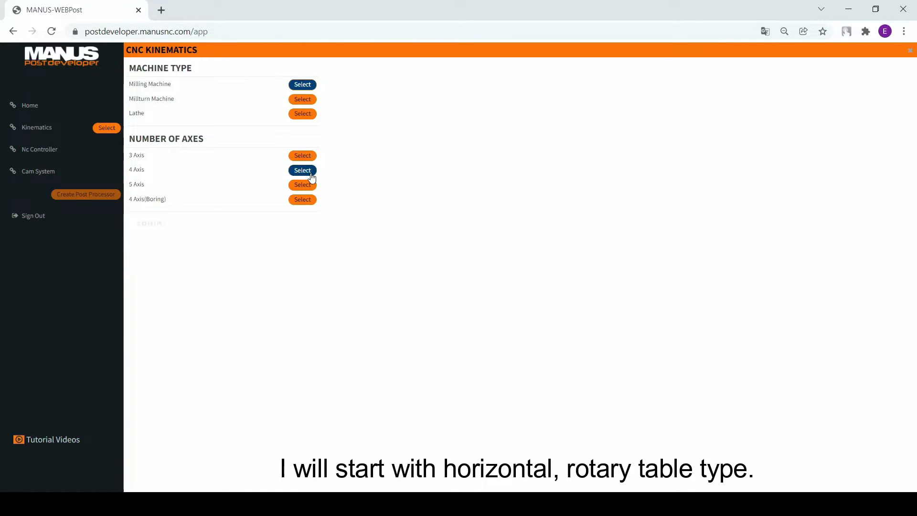
{"action": "left_click", "coordinate": [307, 242]}
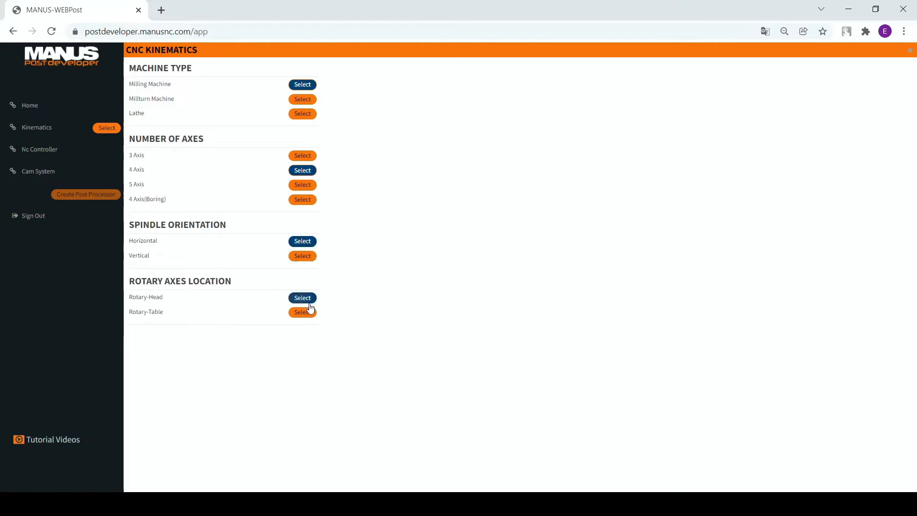
{"action": "left_click", "coordinate": [303, 312]}
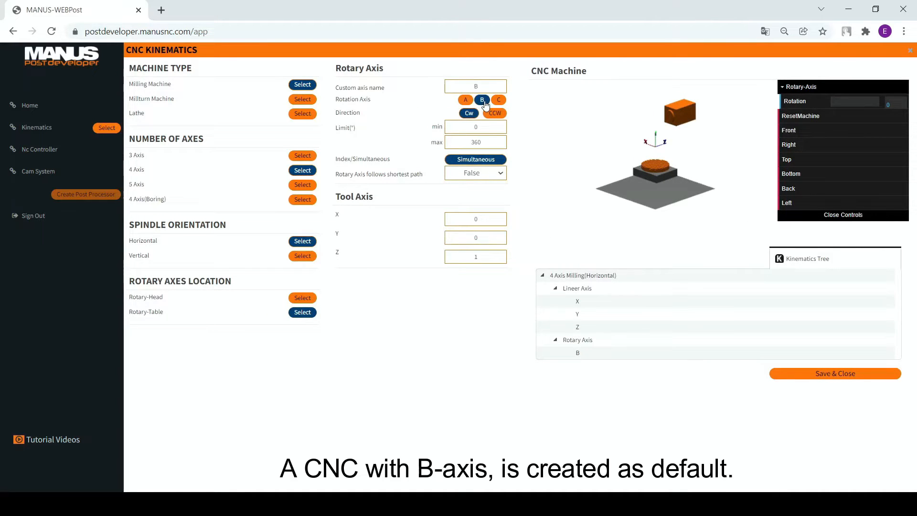
{"action": "left_click_drag", "start_coordinate": [635, 167], "coordinate": [669, 149]}
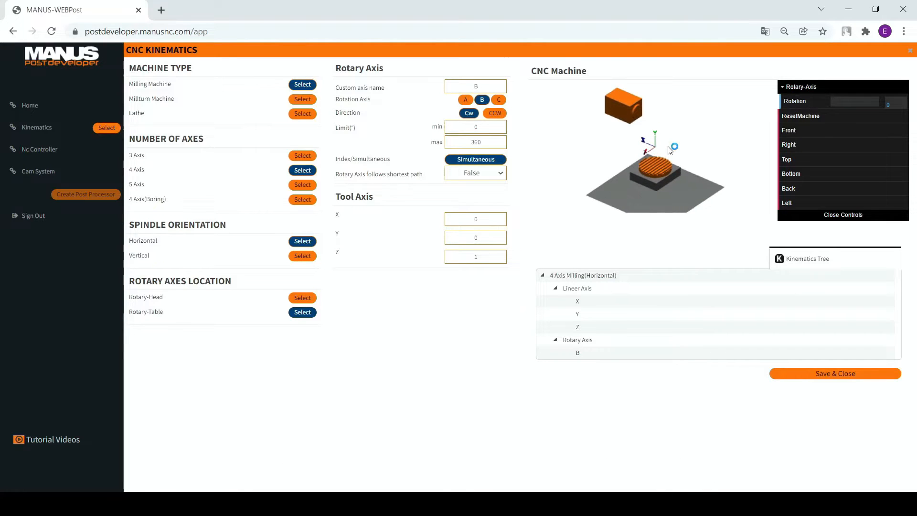
{"action": "left_click_drag", "start_coordinate": [836, 101], "coordinate": [844, 102]}
{"action": "left_click_drag", "start_coordinate": [675, 161], "coordinate": [652, 165]}
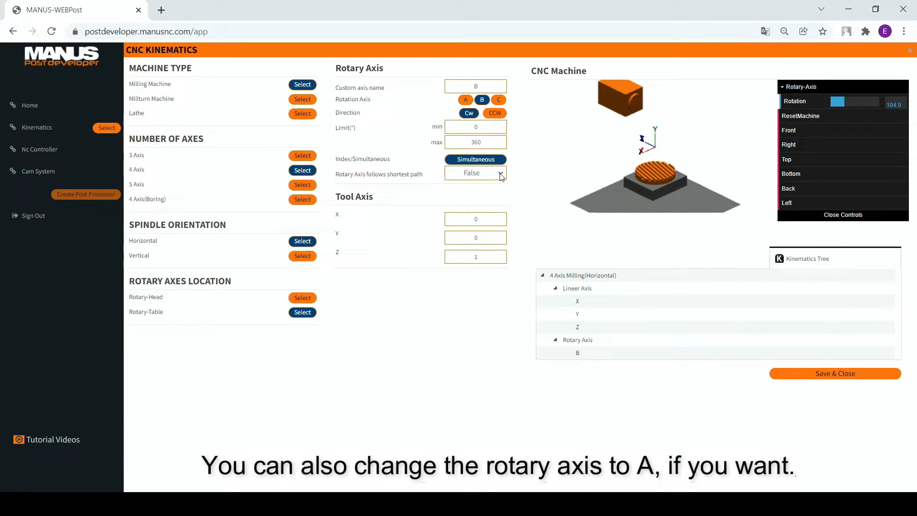
Set the horizontal rotary-table machine's rotation axis to A, turned to about 252° in the preview, and then to C.
{"action": "left_click", "coordinate": [466, 101]}
{"action": "left_click_drag", "start_coordinate": [640, 151], "coordinate": [689, 152]}
{"action": "left_click_drag", "start_coordinate": [846, 101], "coordinate": [865, 104]}
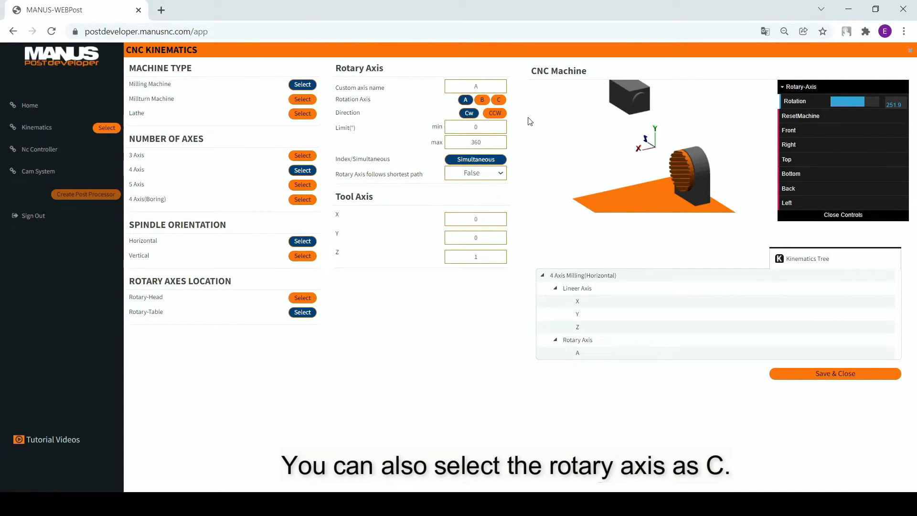
{"action": "left_click", "coordinate": [499, 100]}
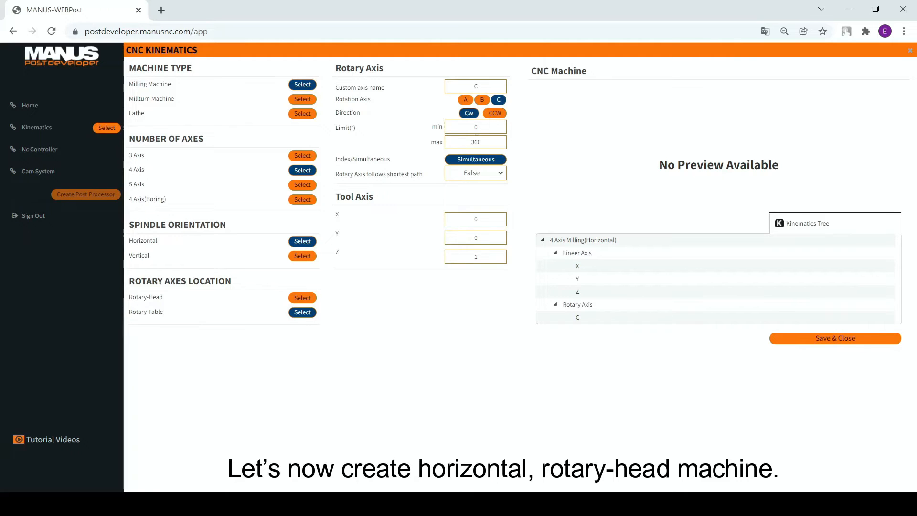
Switch the horizontal machine to a rotary head and turn its B axis to about 29° in the preview.
{"action": "left_click", "coordinate": [305, 299]}
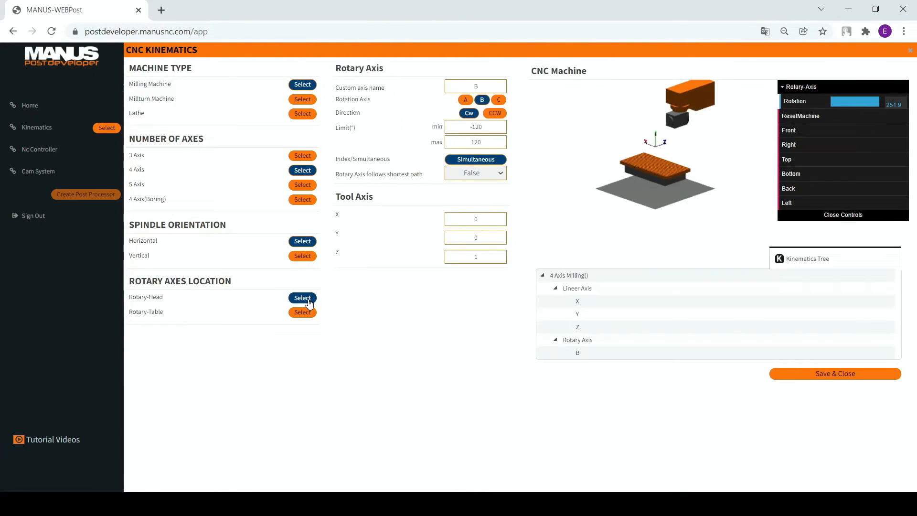
{"action": "left_click_drag", "start_coordinate": [646, 185], "coordinate": [677, 162]}
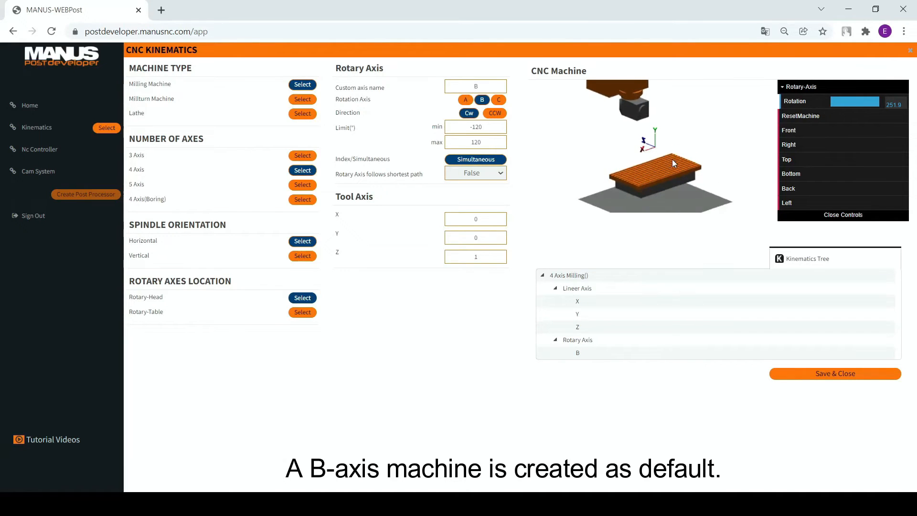
{"action": "mouse_move", "coordinate": [848, 101]}
{"action": "left_mouse_down"}
{"action": "mouse_move", "coordinate": [868, 102]}
{"action": "mouse_move", "coordinate": [837, 103]}
{"action": "mouse_move", "coordinate": [861, 103]}
{"action": "left_mouse_up"}
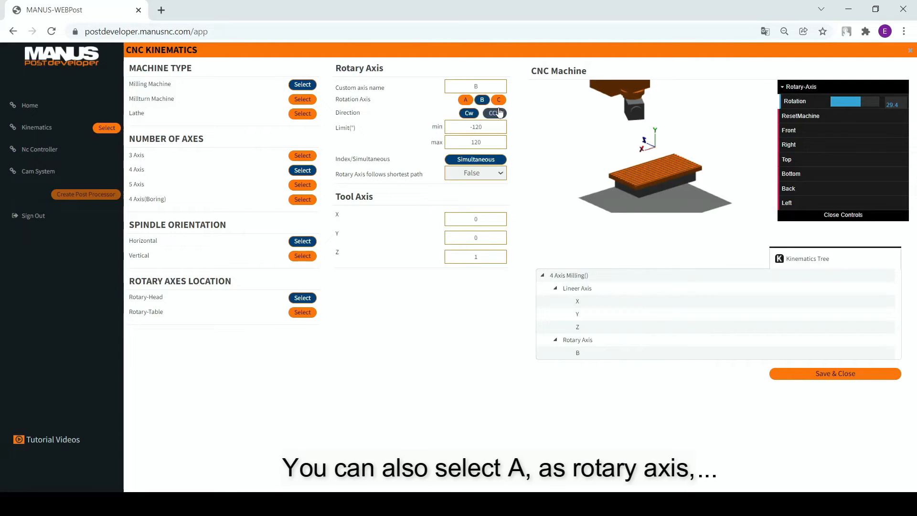
Set the horizontal rotary head's rotation axis to A and then C, turning the preview to about 24° and -120° respectively.
{"action": "left_click", "coordinate": [465, 99]}
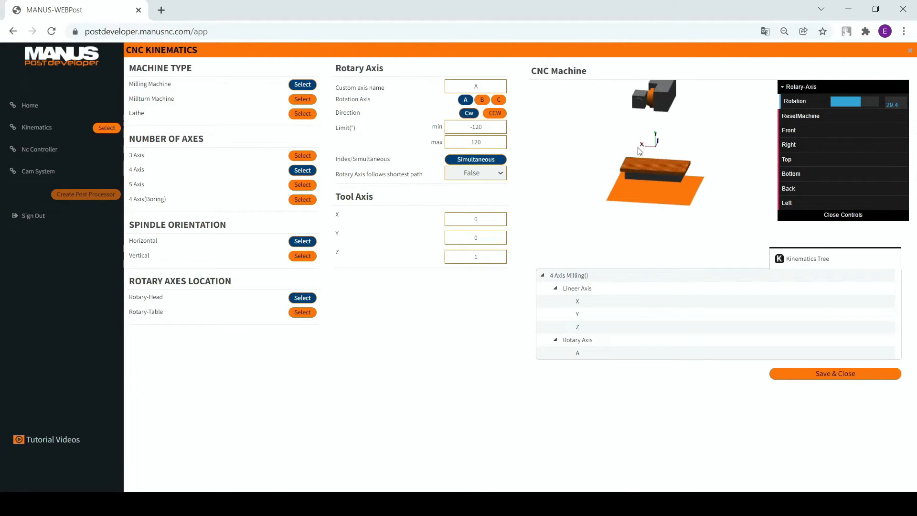
{"action": "left_click", "coordinate": [848, 101]}
{"action": "mouse_move", "coordinate": [847, 101]}
{"action": "left_mouse_down"}
{"action": "mouse_move", "coordinate": [840, 101]}
{"action": "mouse_move", "coordinate": [859, 101]}
{"action": "left_mouse_up"}
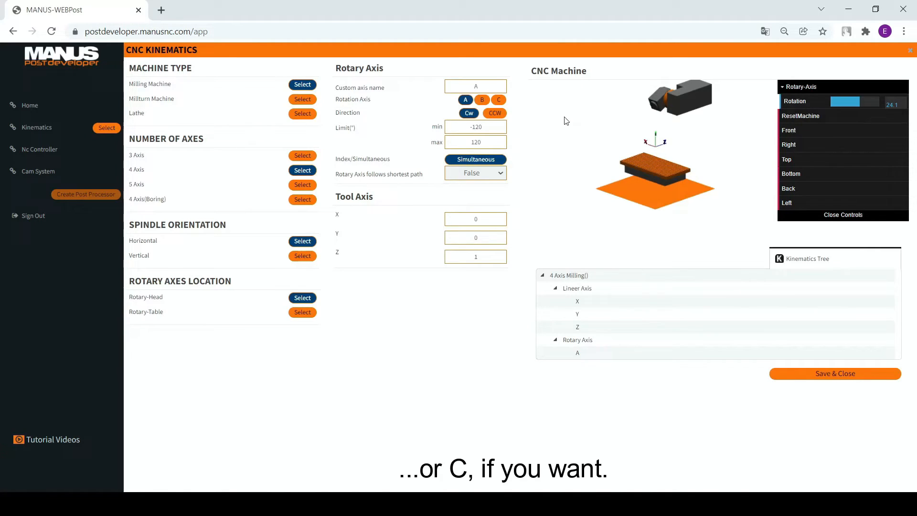
{"action": "left_click", "coordinate": [499, 100]}
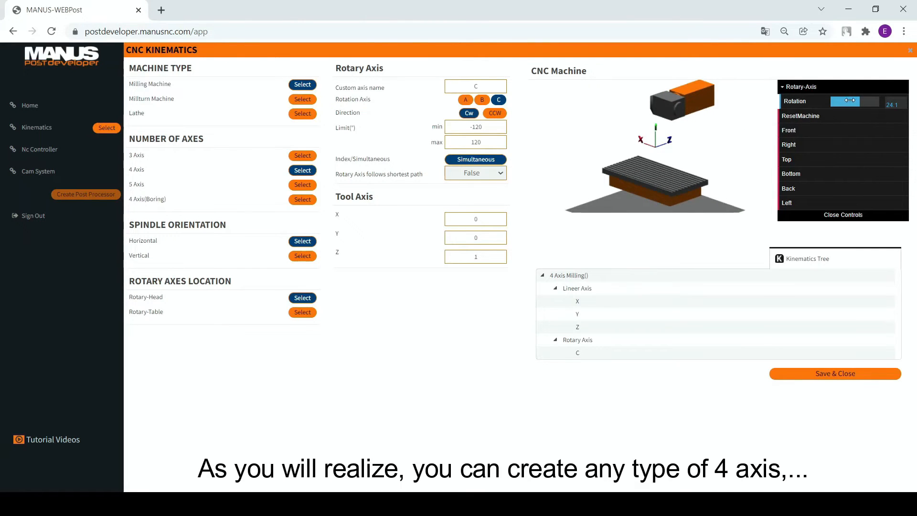
{"action": "left_click_drag", "start_coordinate": [854, 100], "coordinate": [827, 105]}
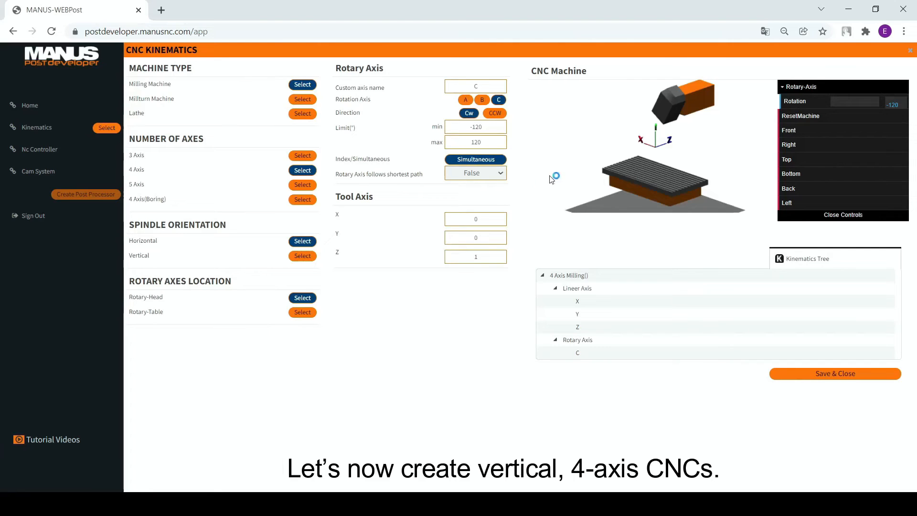
Configure a vertical 4-axis machine with a rotary table and turn its A axis to about 180° in the preview.
{"action": "left_click", "coordinate": [313, 257]}
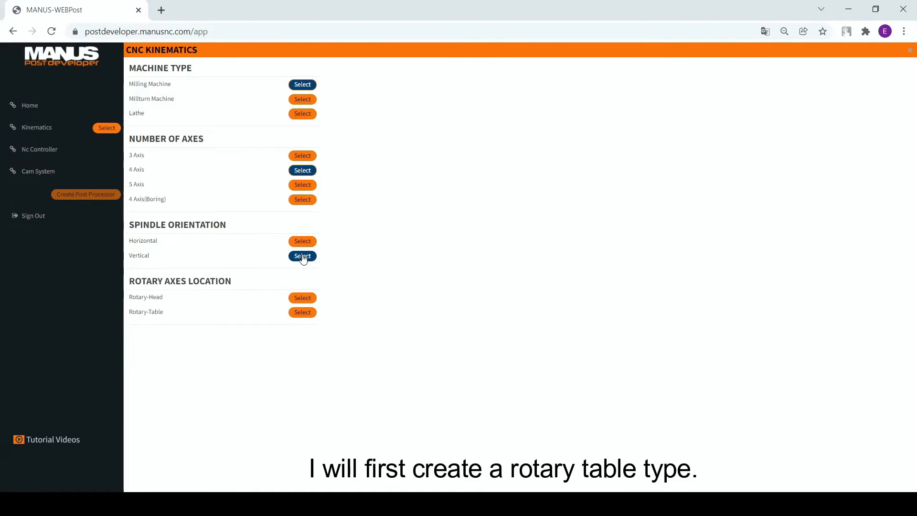
{"action": "left_click", "coordinate": [308, 315]}
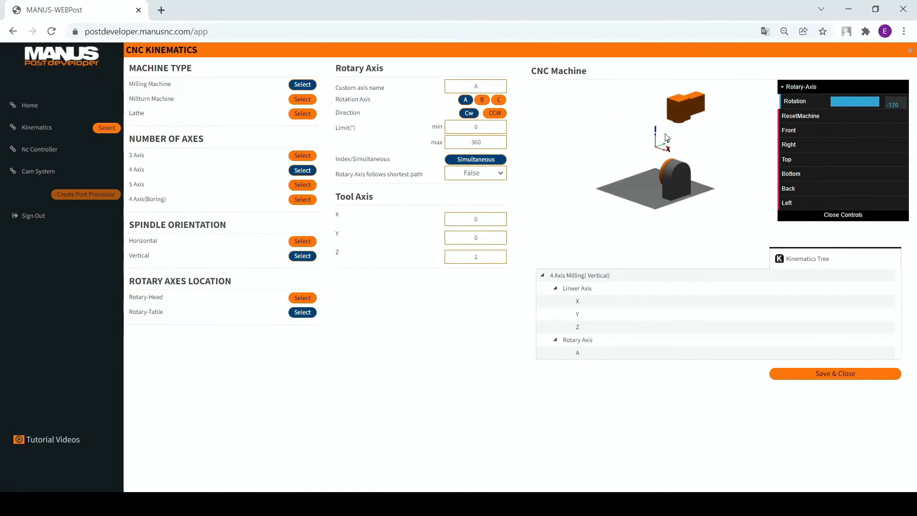
{"action": "mouse_move", "coordinate": [667, 138]}
{"action": "left_mouse_down"}
{"action": "mouse_move", "coordinate": [686, 154]}
{"action": "mouse_move", "coordinate": [680, 146]}
{"action": "left_mouse_up"}
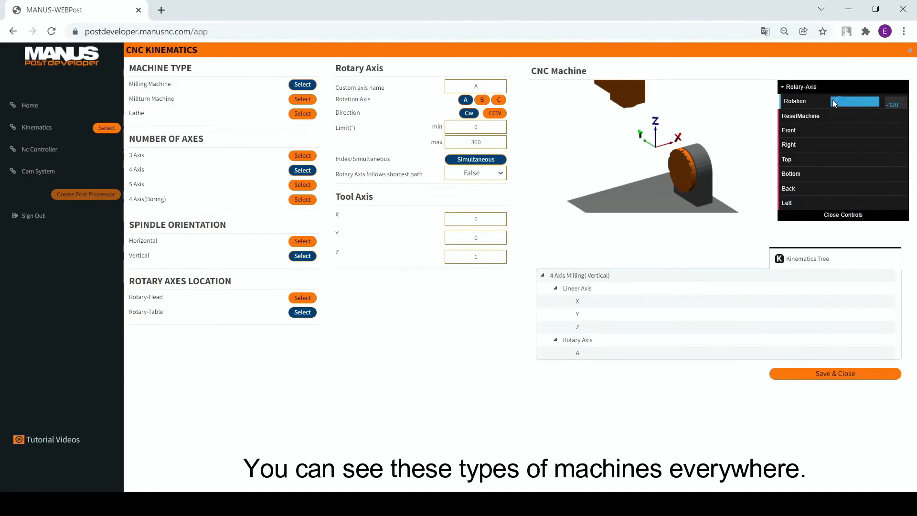
{"action": "left_click_drag", "start_coordinate": [833, 102], "coordinate": [854, 105]}
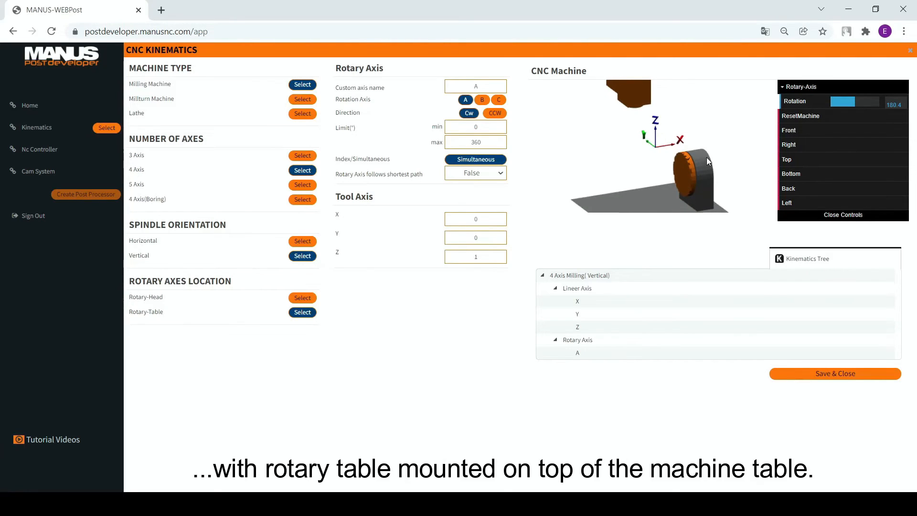
{"action": "left_click_drag", "start_coordinate": [706, 156], "coordinate": [692, 153]}
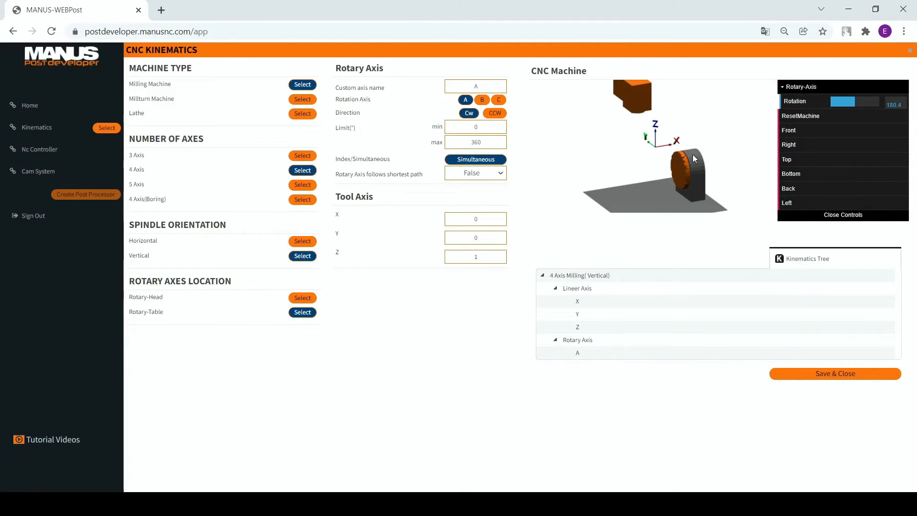
Set the vertical rotary-table machine's rotation axis to B, turned to about 125° in the preview, and then to C.
{"action": "left_click", "coordinate": [480, 100]}
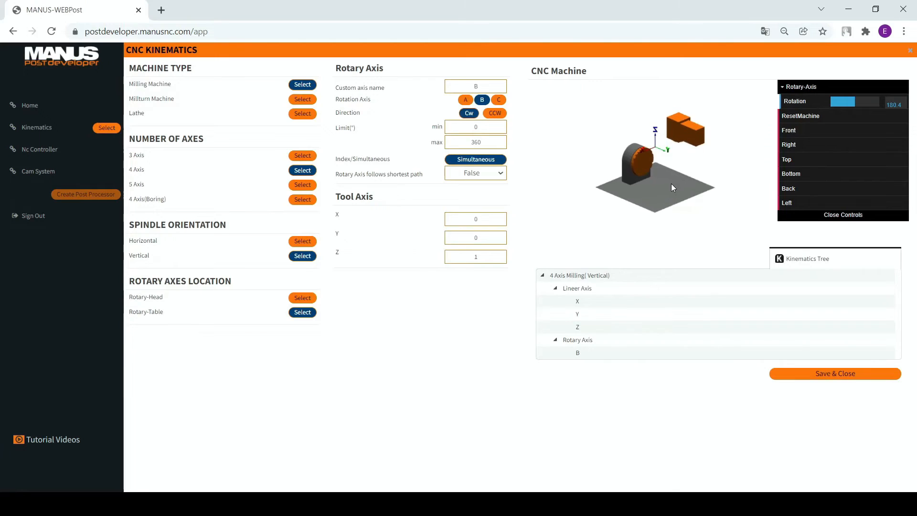
{"action": "scroll", "coordinate": [671, 183], "scroll_direction": "up", "scroll_amount": 3}
{"action": "mouse_move", "coordinate": [862, 105]}
{"action": "left_mouse_down"}
{"action": "mouse_move", "coordinate": [841, 104]}
{"action": "mouse_move", "coordinate": [856, 105]}
{"action": "mouse_move", "coordinate": [848, 110]}
{"action": "left_mouse_up"}
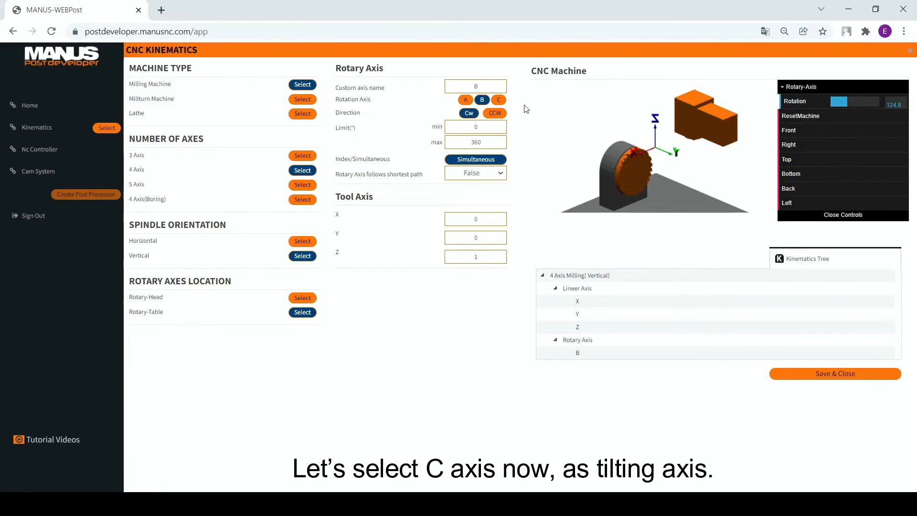
{"action": "left_click", "coordinate": [501, 100]}
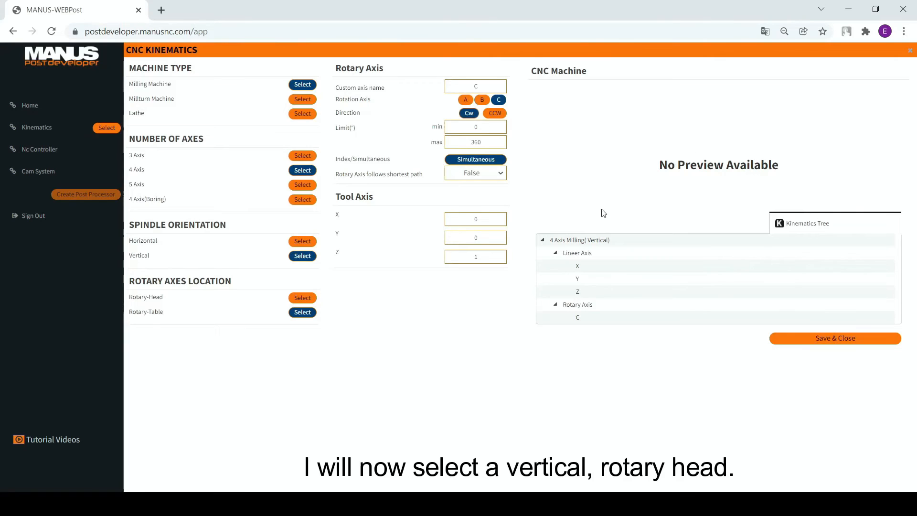
Switch the vertical machine to a rotary head and turn its A axis to about -18° in the preview.
{"action": "left_click", "coordinate": [300, 299]}
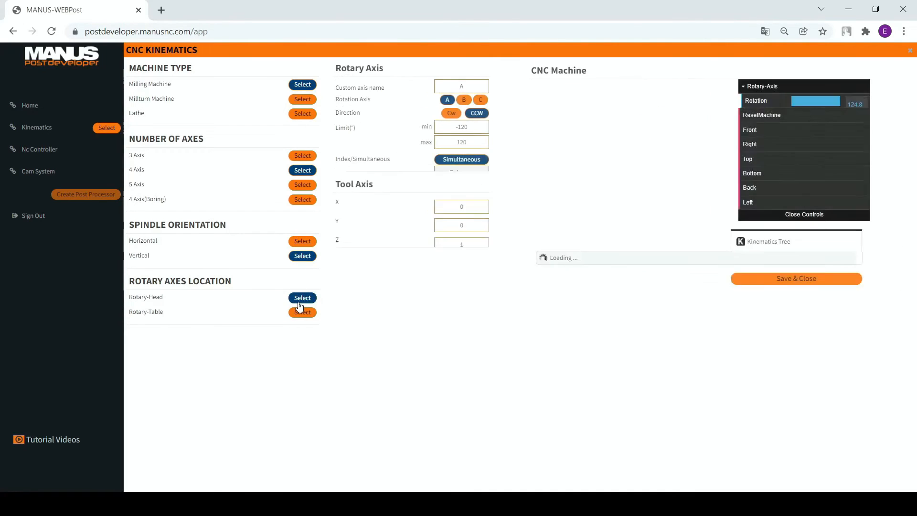
{"action": "left_click_drag", "start_coordinate": [640, 166], "coordinate": [671, 170]}
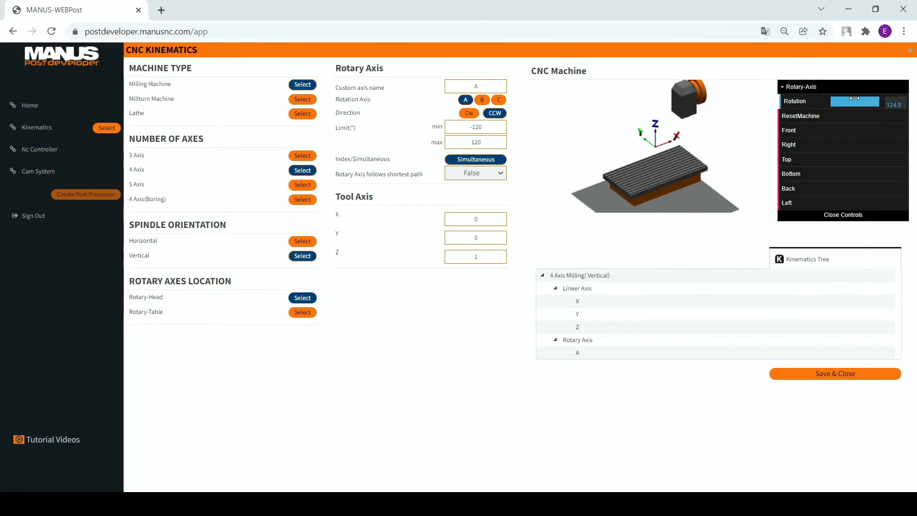
{"action": "mouse_move", "coordinate": [855, 98]}
{"action": "left_mouse_down"}
{"action": "mouse_move", "coordinate": [829, 102]}
{"action": "mouse_move", "coordinate": [872, 107]}
{"action": "mouse_move", "coordinate": [851, 107]}
{"action": "left_mouse_up"}
Set the vertical rotary head's rotation axis to B and then C, turning the preview to about 16° and 21° respectively.
{"action": "left_click", "coordinate": [481, 99]}
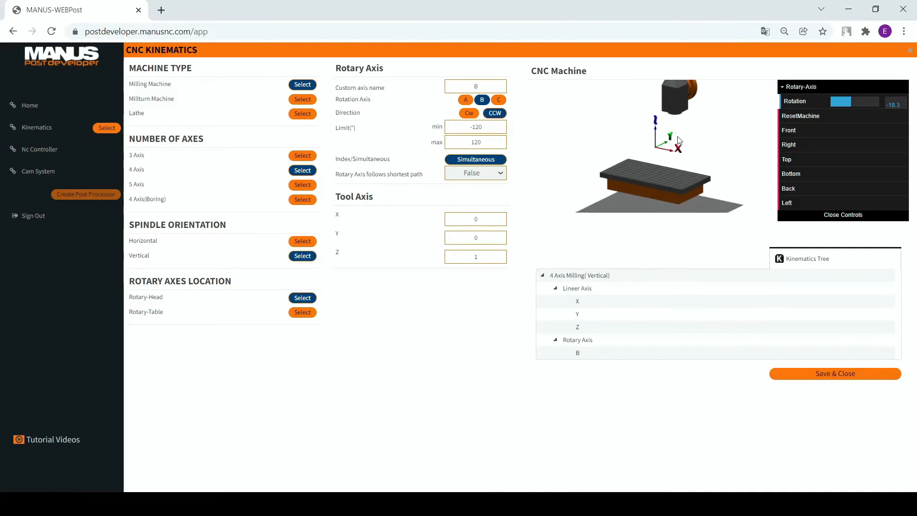
{"action": "mouse_move", "coordinate": [858, 106]}
{"action": "left_mouse_down"}
{"action": "mouse_move", "coordinate": [844, 104]}
{"action": "mouse_move", "coordinate": [857, 105]}
{"action": "mouse_move", "coordinate": [844, 115]}
{"action": "mouse_move", "coordinate": [859, 113]}
{"action": "left_mouse_up"}
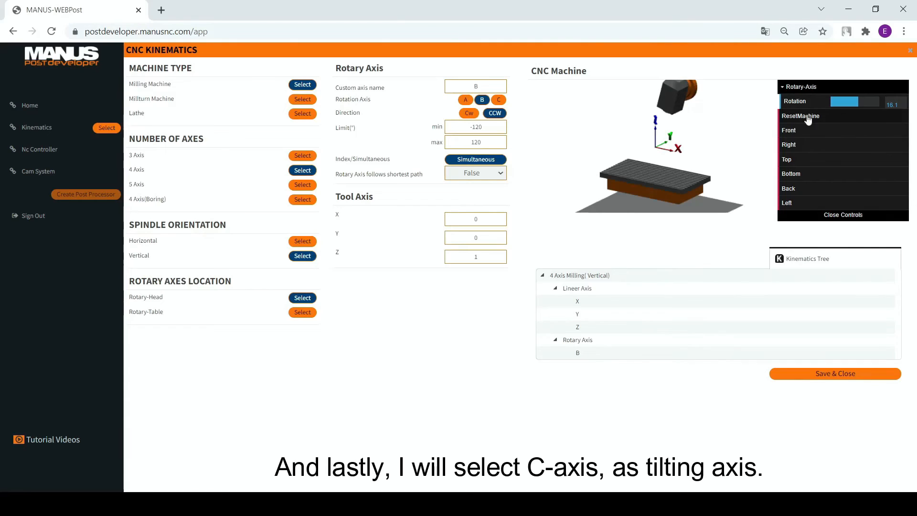
{"action": "left_click", "coordinate": [498, 100]}
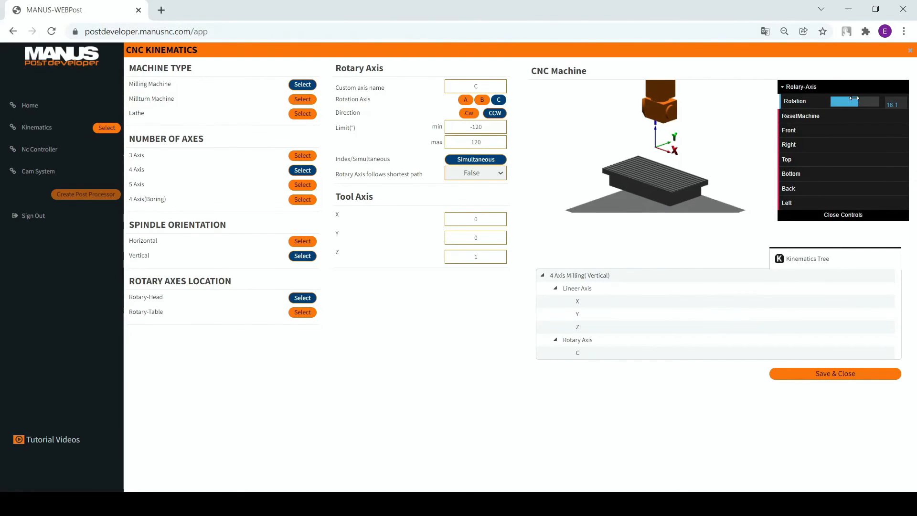
{"action": "mouse_move", "coordinate": [854, 98]}
{"action": "left_mouse_down"}
{"action": "mouse_move", "coordinate": [834, 98]}
{"action": "mouse_move", "coordinate": [873, 98]}
{"action": "mouse_move", "coordinate": [835, 100]}
{"action": "mouse_move", "coordinate": [858, 101]}
{"action": "left_mouse_up"}
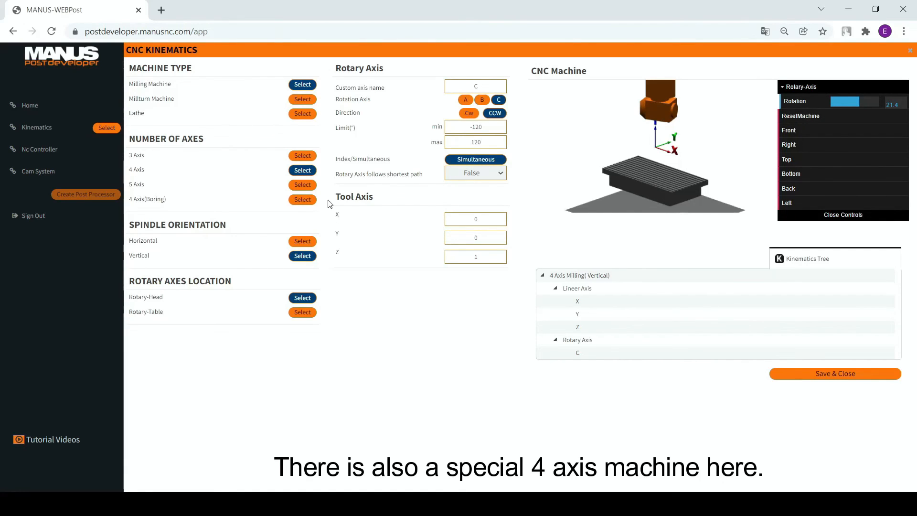
Configure a 4-axis boring machine with a horizontal spindle and inspect its B-axis table in the preview.
{"action": "left_click", "coordinate": [304, 201]}
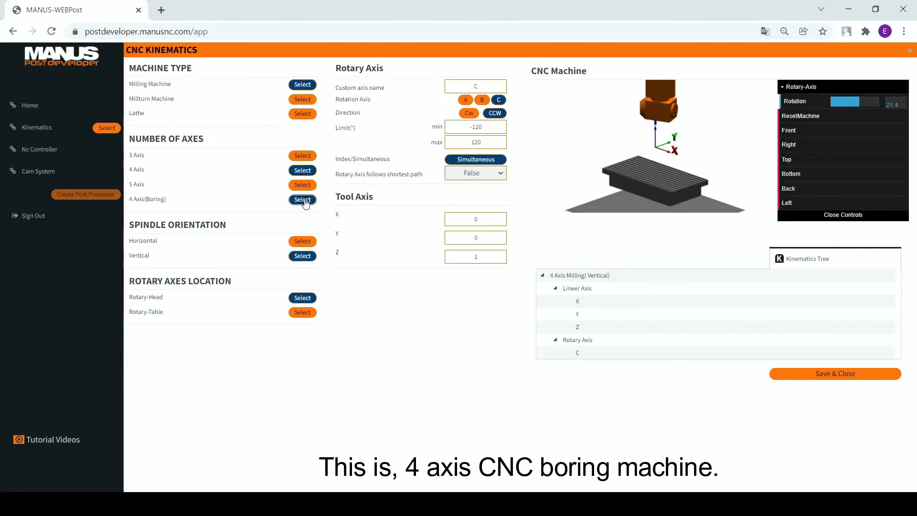
{"action": "left_click", "coordinate": [305, 241]}
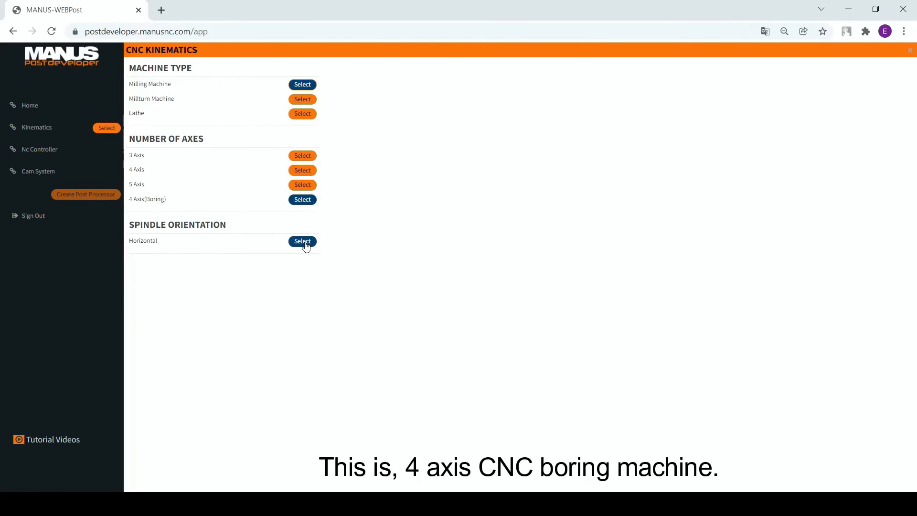
{"action": "scroll", "coordinate": [729, 152], "scroll_direction": "up", "scroll_amount": 10}
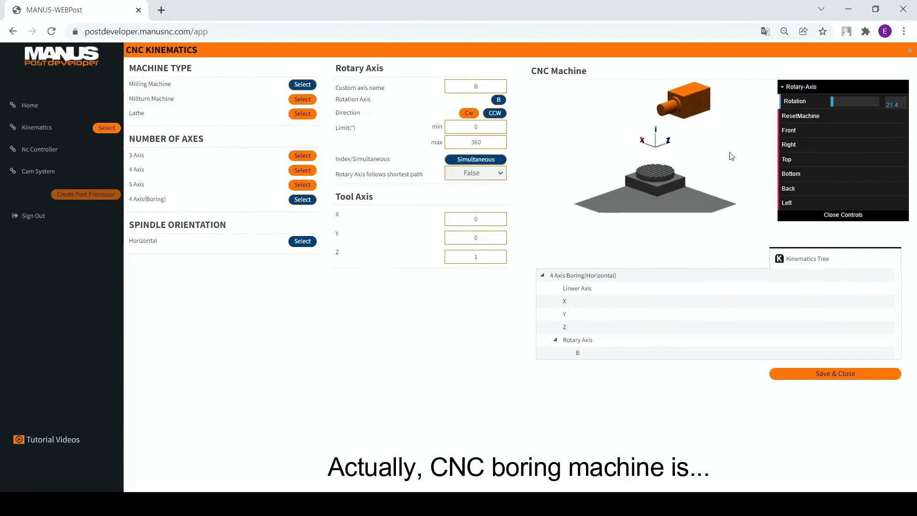
{"action": "left_click_drag", "start_coordinate": [654, 167], "coordinate": [692, 164]}
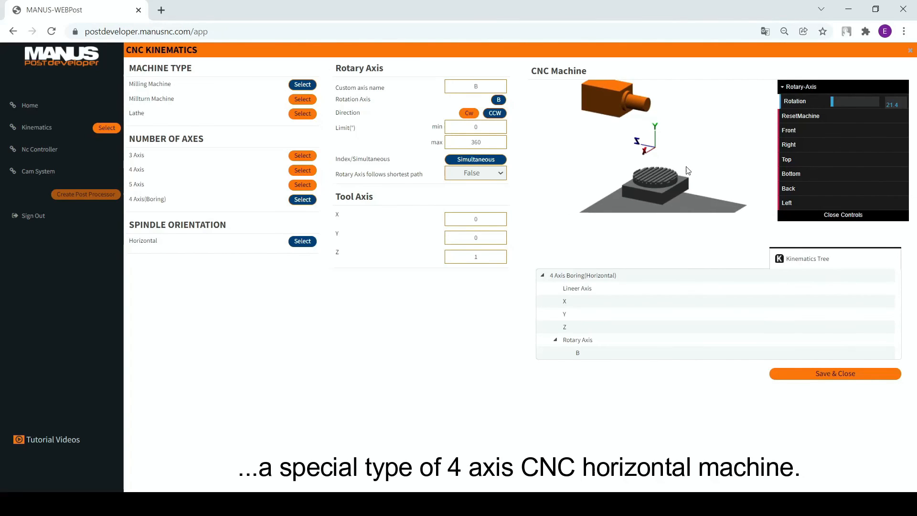
{"action": "left_click", "coordinate": [836, 104]}
{"action": "mouse_move", "coordinate": [836, 103]}
{"action": "left_mouse_down"}
{"action": "mouse_move", "coordinate": [874, 103]}
{"action": "mouse_move", "coordinate": [833, 101]}
{"action": "left_mouse_up"}
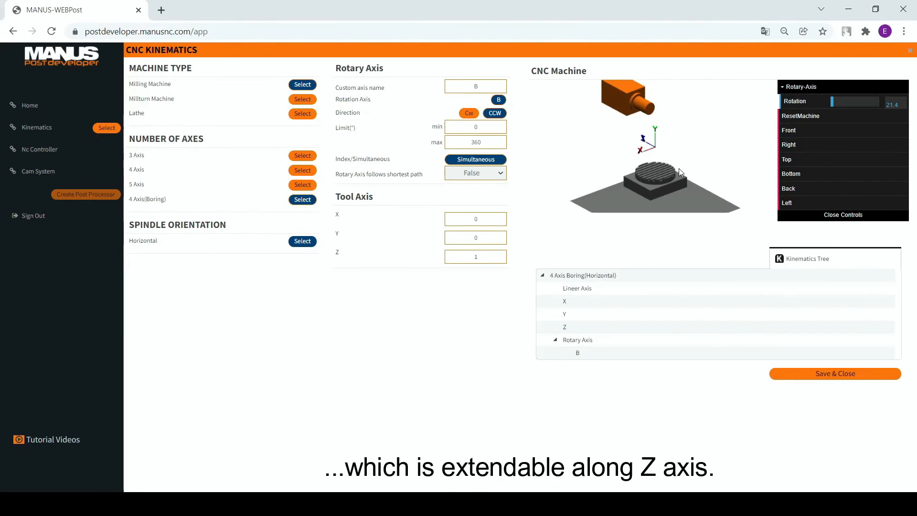